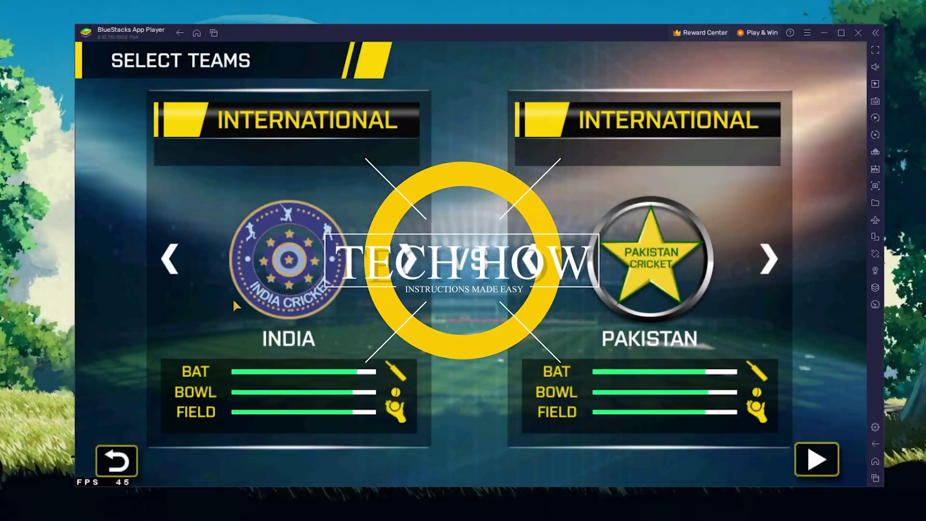
# Step: Pick West Indies as the left team and Bangladesh as the right team
pyautogui.click(410, 261)
pyautogui.click(410, 261)
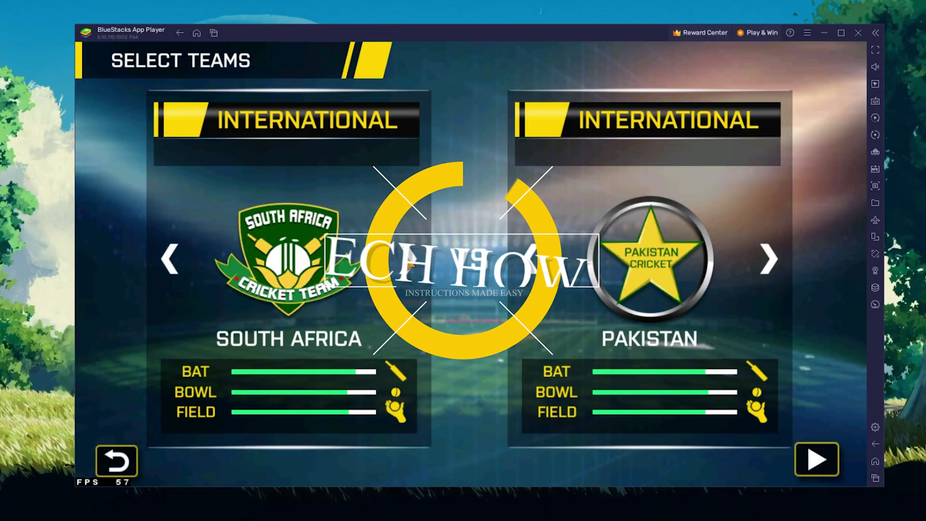
pyautogui.click(409, 261)
pyautogui.click(409, 261)
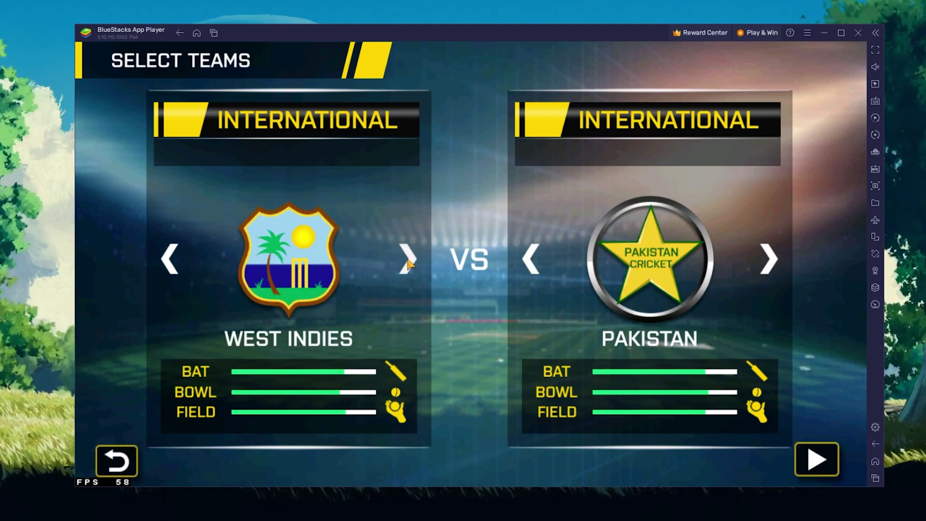
pyautogui.click(771, 261)
pyautogui.click(769, 261)
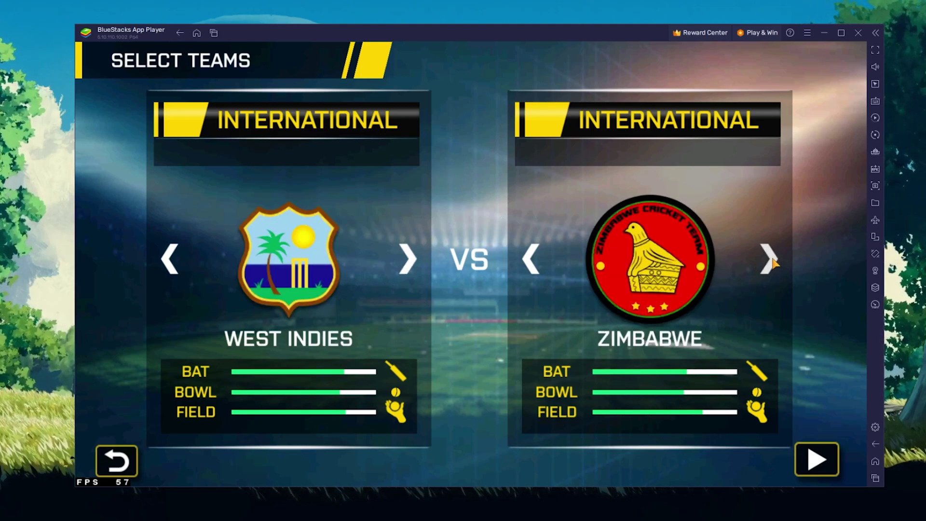
pyautogui.click(770, 261)
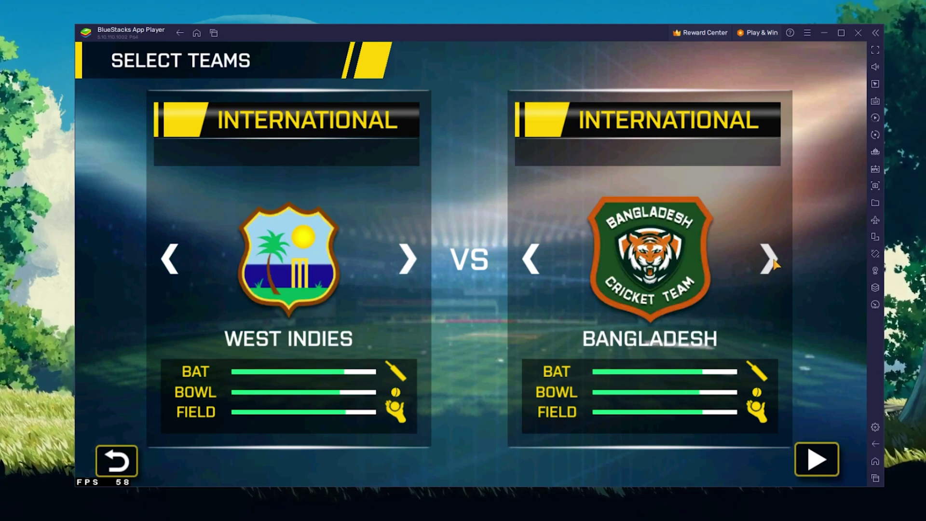
# Step: Set the match to HARD difficulty with 5 overs
pyautogui.click(817, 460)
pyautogui.click(529, 271)
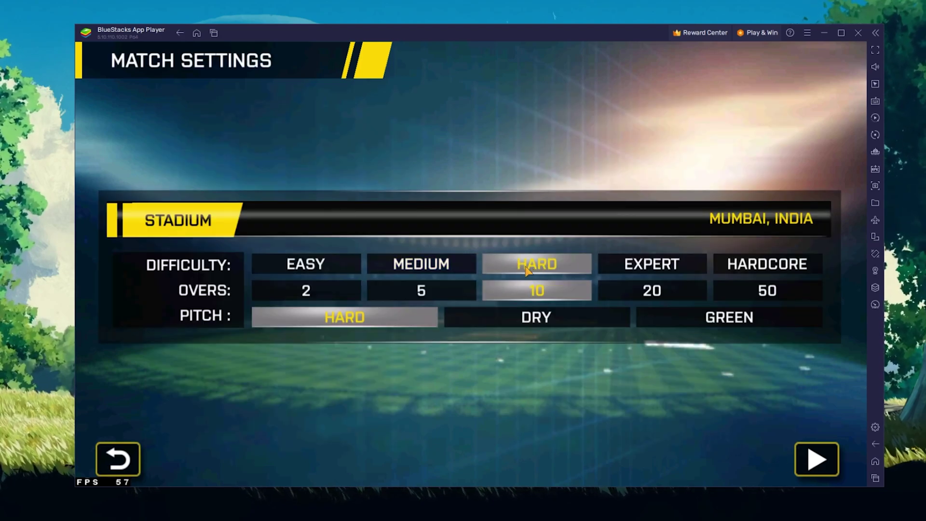
pyautogui.click(424, 289)
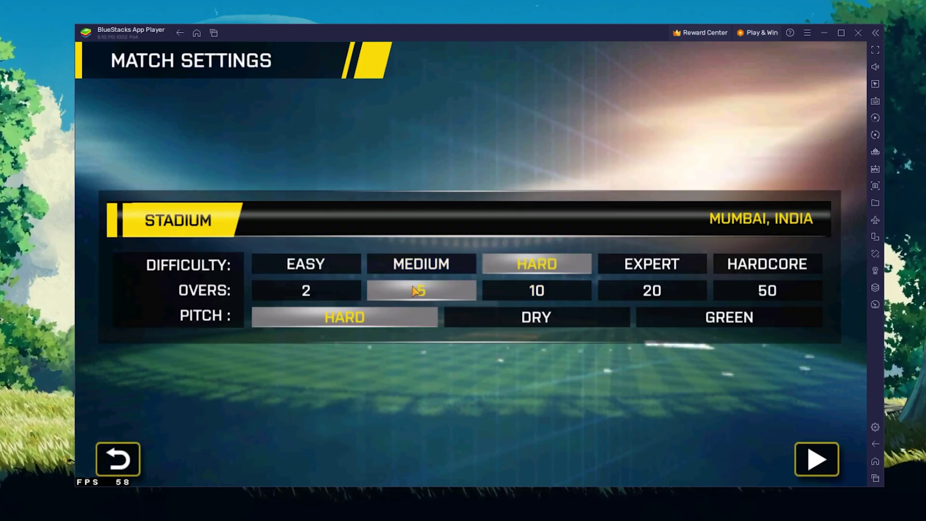
# Step: Back out to the game's main menu and return to the BlueStacks home screen
pyautogui.click(118, 459)
pyautogui.click(119, 459)
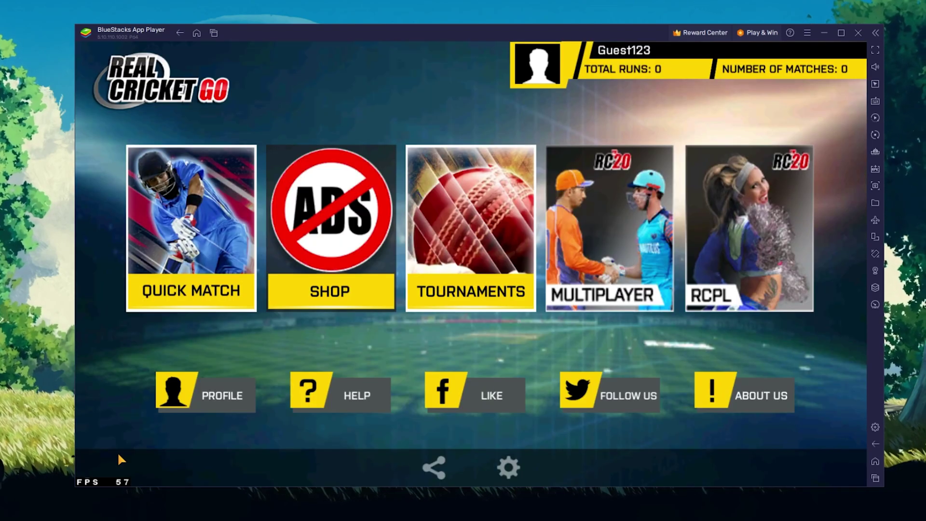
pyautogui.click(875, 461)
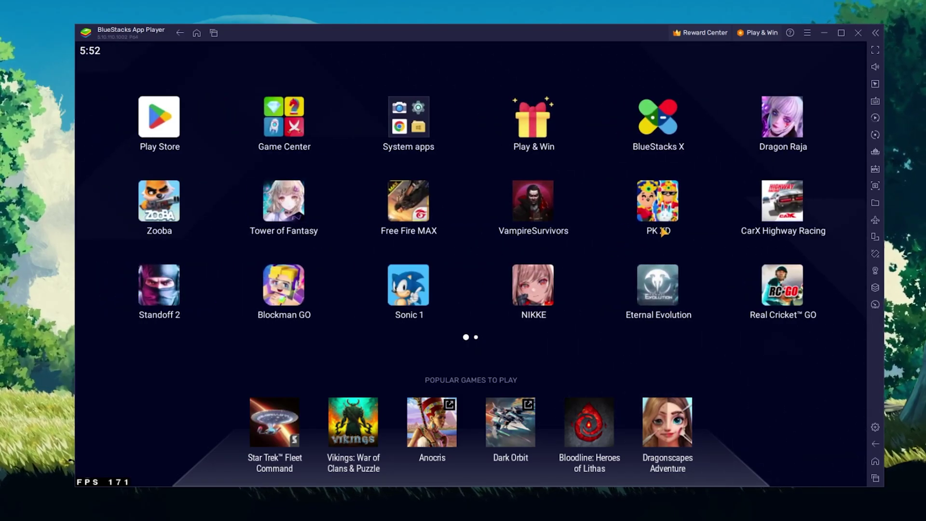
# Step: Minimize the BlueStacks window to reveal the BlueStacks download page in Chrome
pyautogui.click(824, 32)
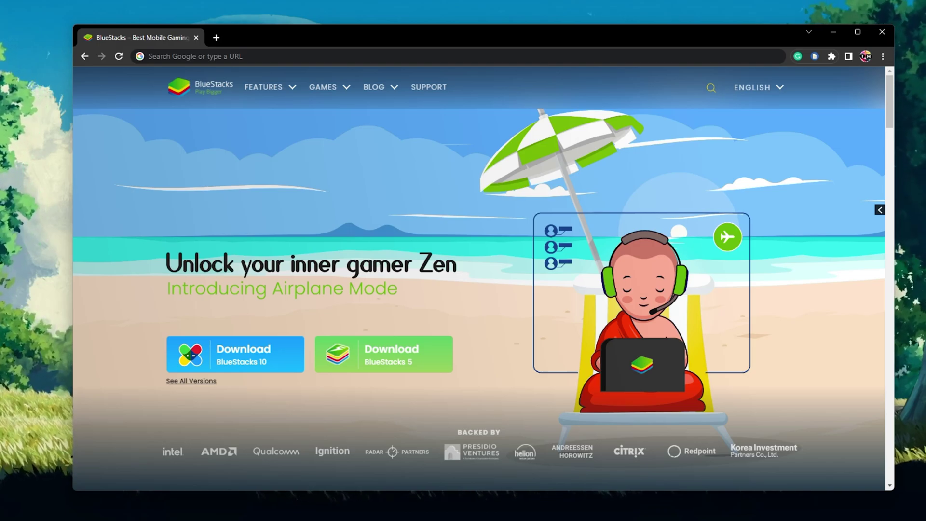
# Step: Download and run the BlueStacks 5 installer, then minimize Chrome
pyautogui.click(431, 362)
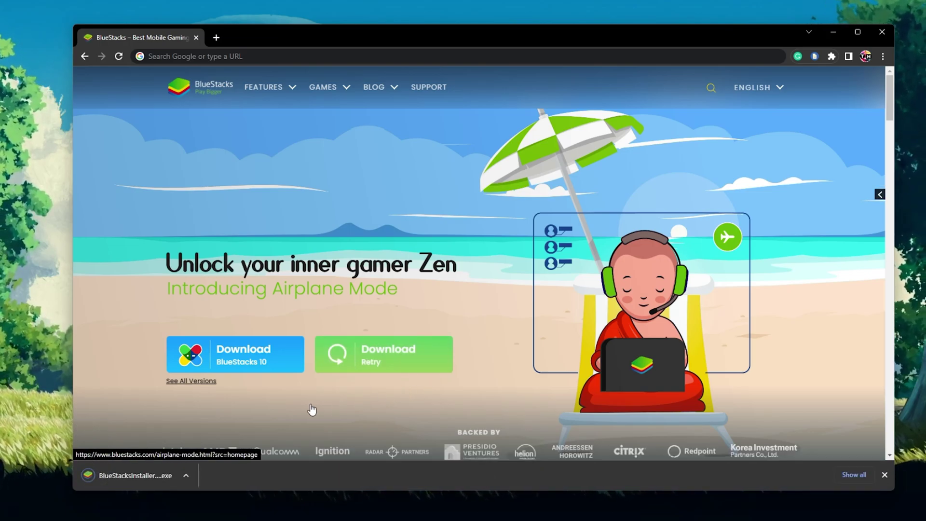
pyautogui.click(145, 476)
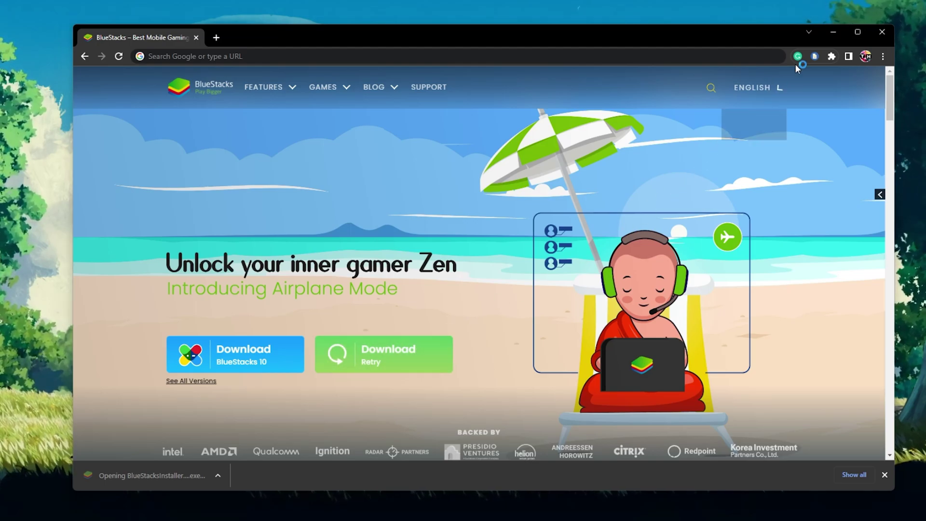
pyautogui.click(833, 32)
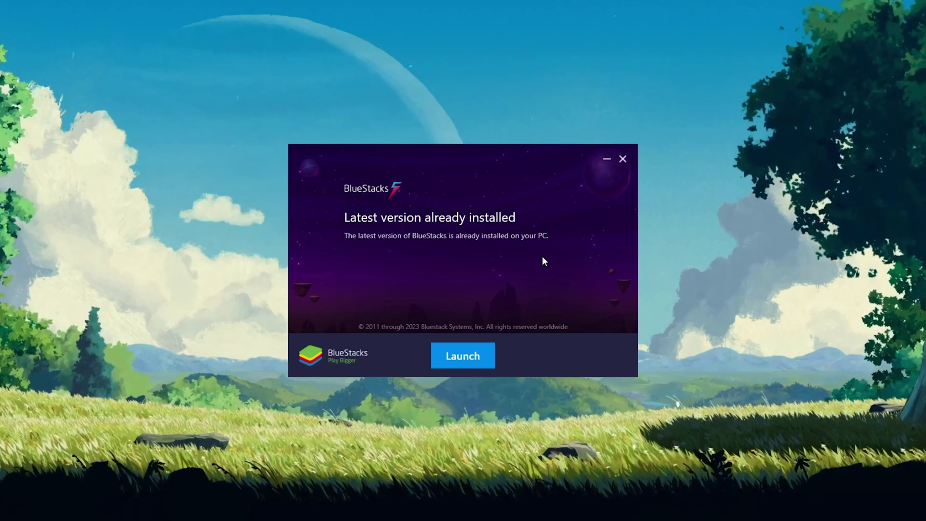
# Step: Close the installer's 'Latest version already installed' notice
pyautogui.click(623, 159)
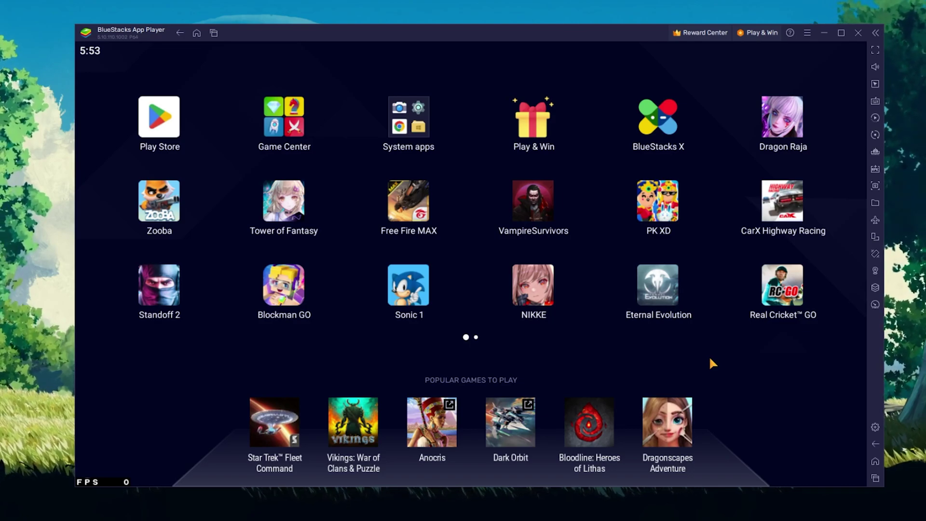
# Step: Search the Play Store for 'real cricket'
pyautogui.click(163, 118)
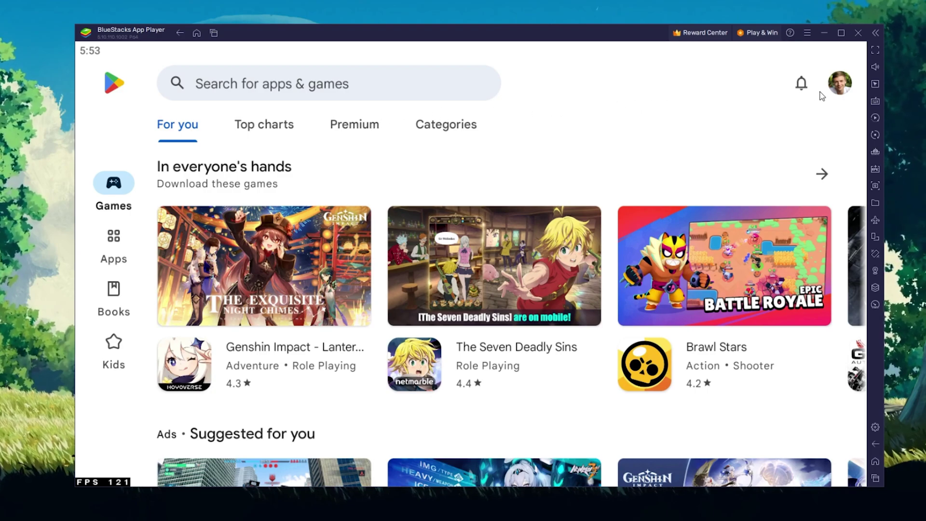
pyautogui.click(361, 86)
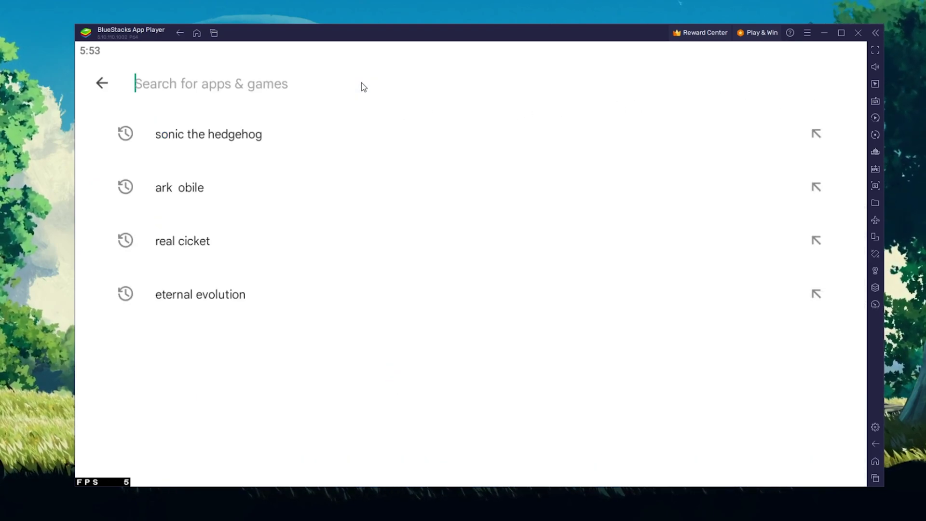
pyautogui.write('real cricket')
pyautogui.press('Return')
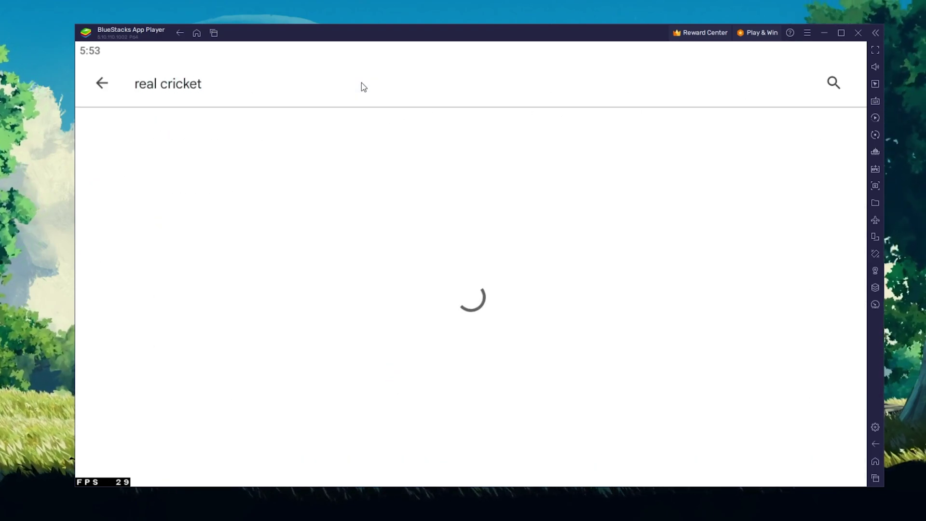
pyautogui.scroll(-3, 280, 357)
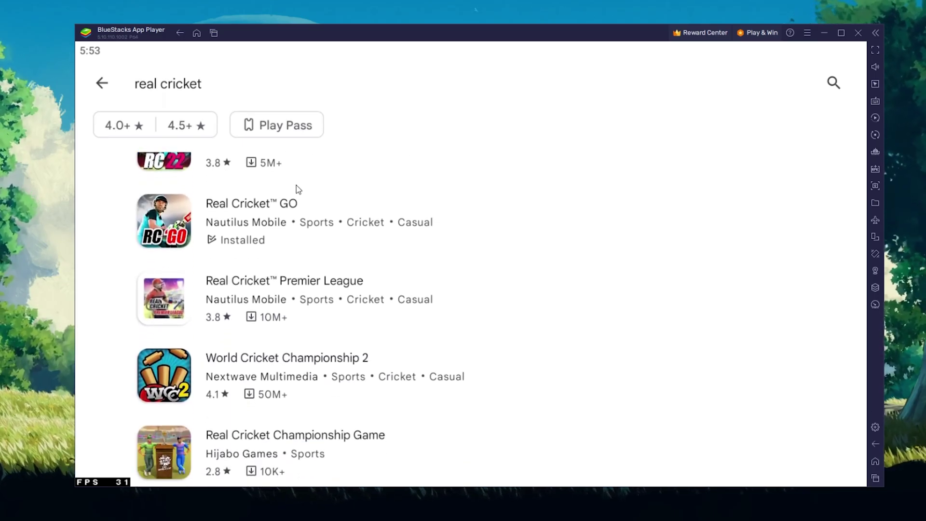
pyautogui.scroll(3, 296, 242)
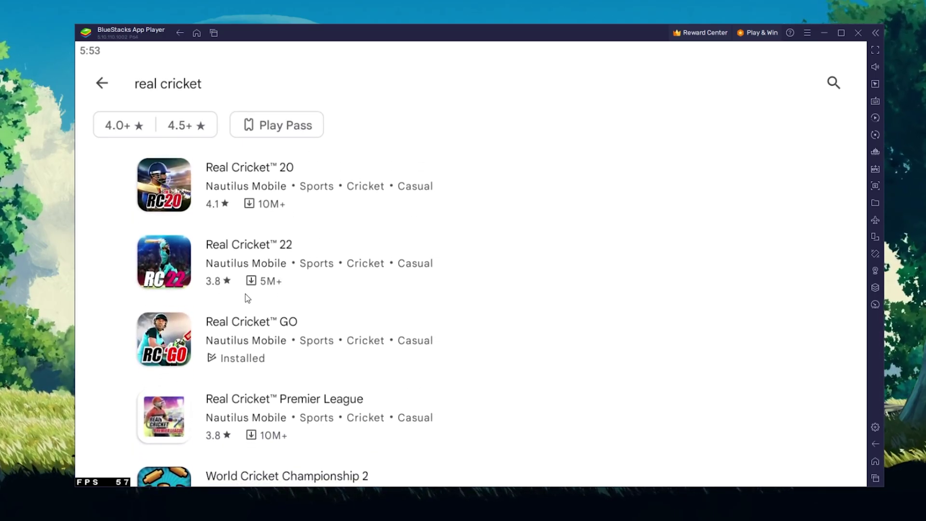
# Step: Check the Real Cricket 22 and Real Cricket GO pages, then return to the BlueStacks home screen
pyautogui.click(244, 295)
pyautogui.scroll(-2, 309, 289)
pyautogui.scroll(2, 309, 290)
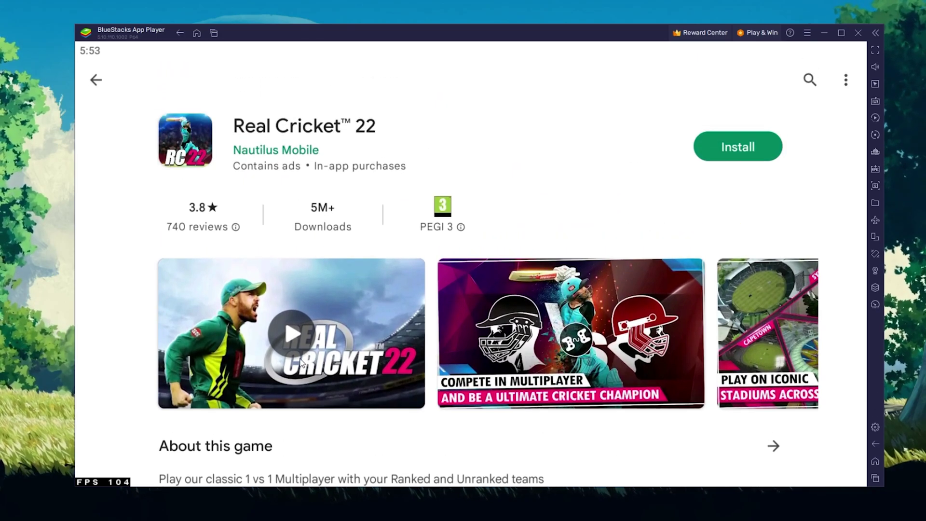
pyautogui.click(93, 78)
pyautogui.scroll(-3, 134, 274)
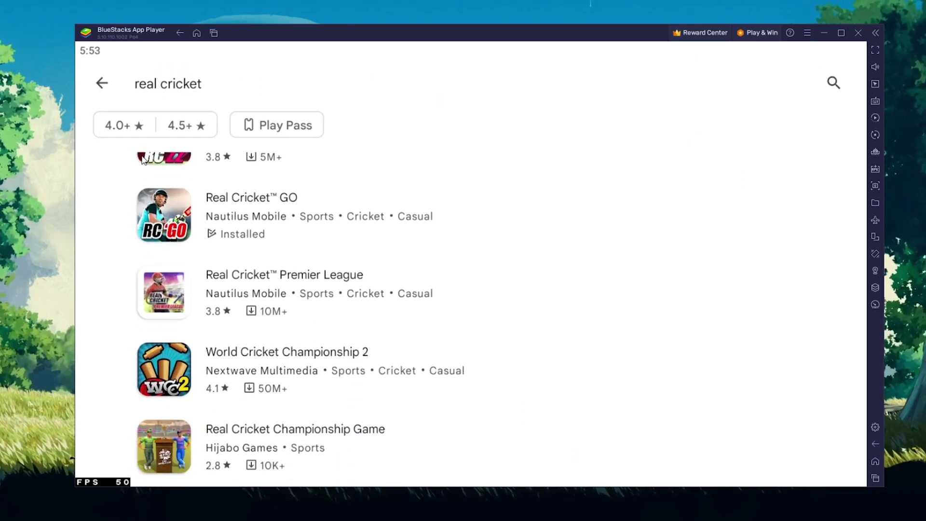
pyautogui.scroll(4, 149, 302)
pyautogui.click(161, 383)
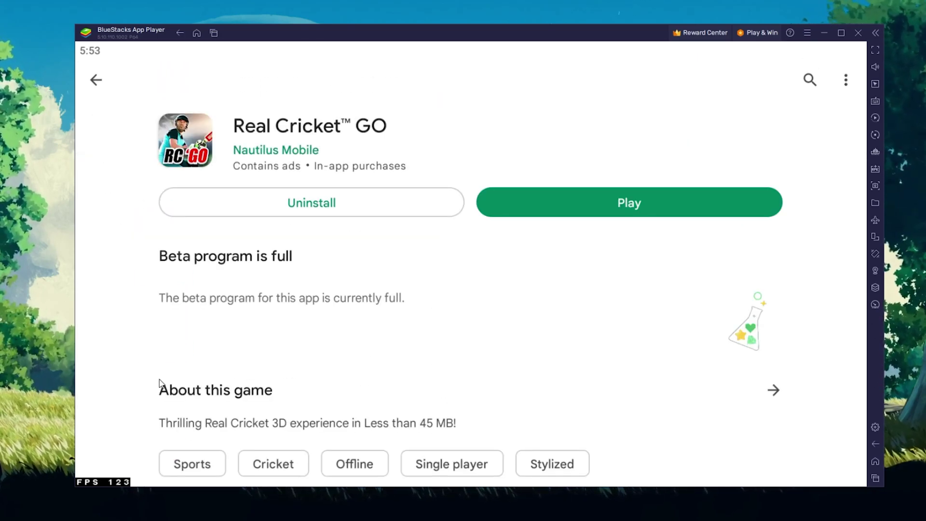
pyautogui.click(874, 462)
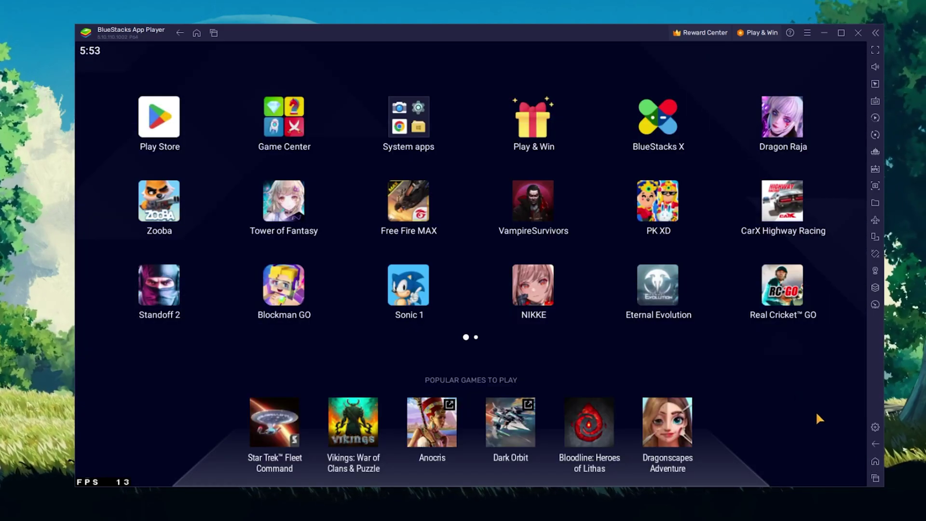
# Step: In Performance settings, keep CPU at High (4 Cores), memory at High (4 GB), and Balanced mode
pyautogui.click(879, 429)
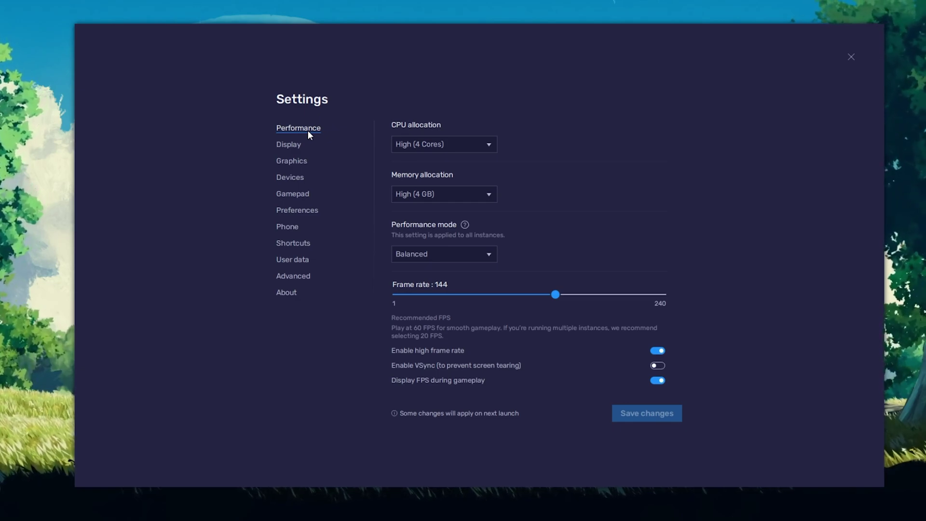
pyautogui.click(487, 145)
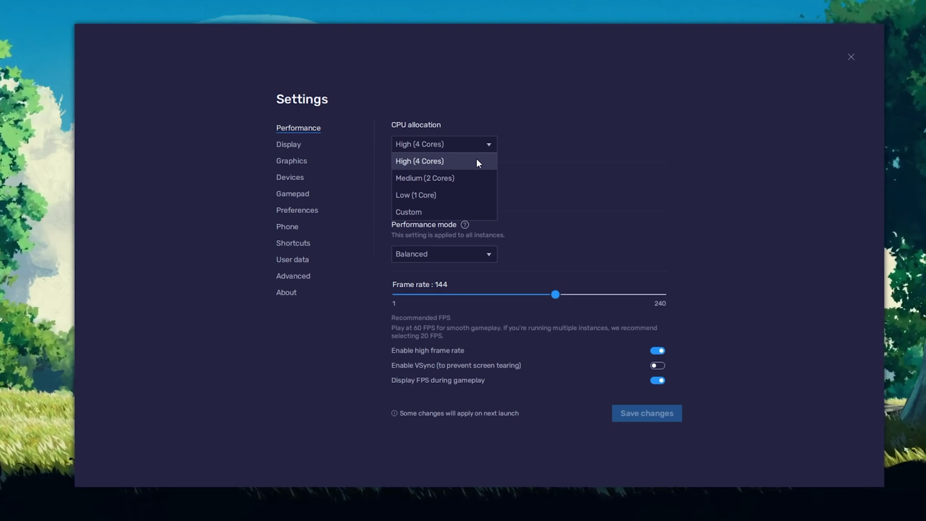
pyautogui.click(476, 159)
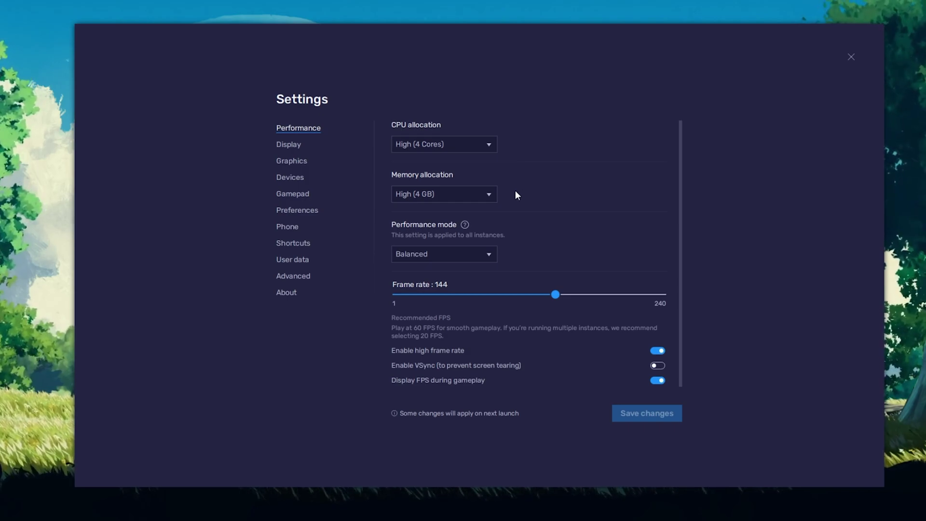
pyautogui.click(490, 198)
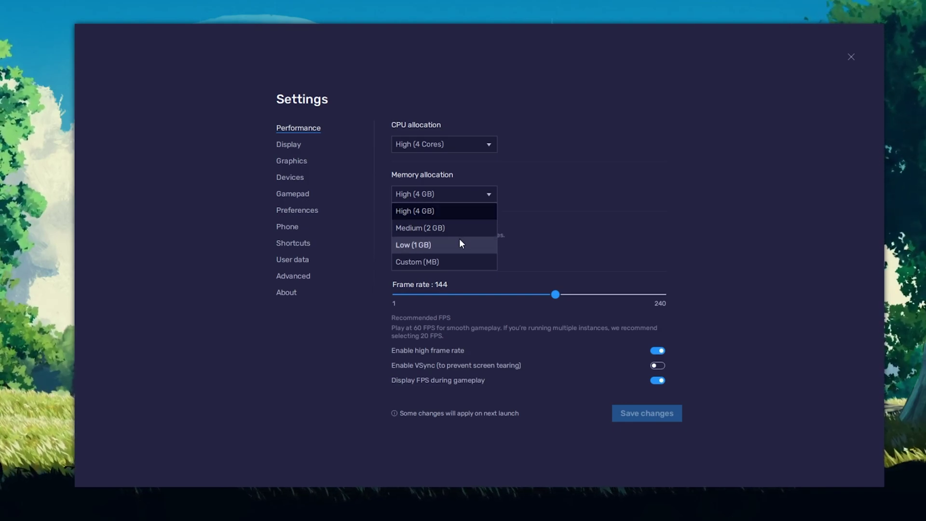
pyautogui.click(509, 205)
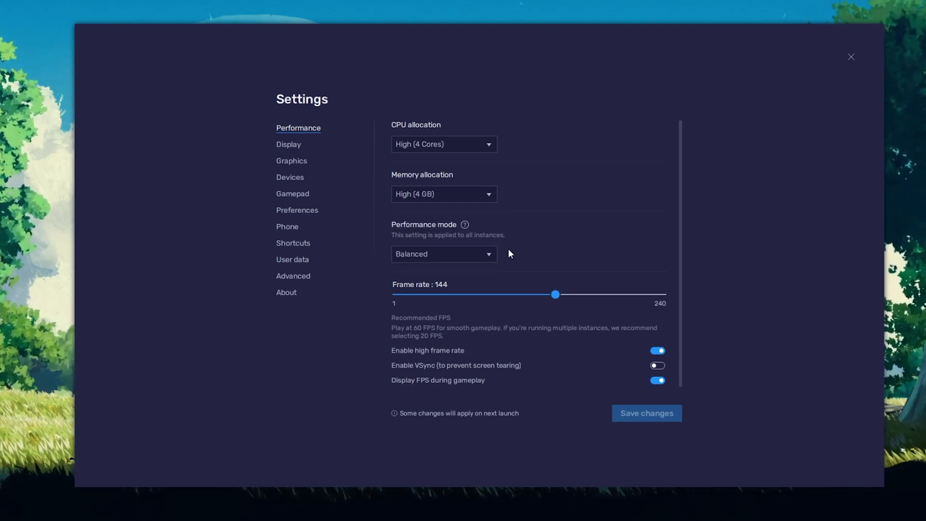
pyautogui.click(490, 253)
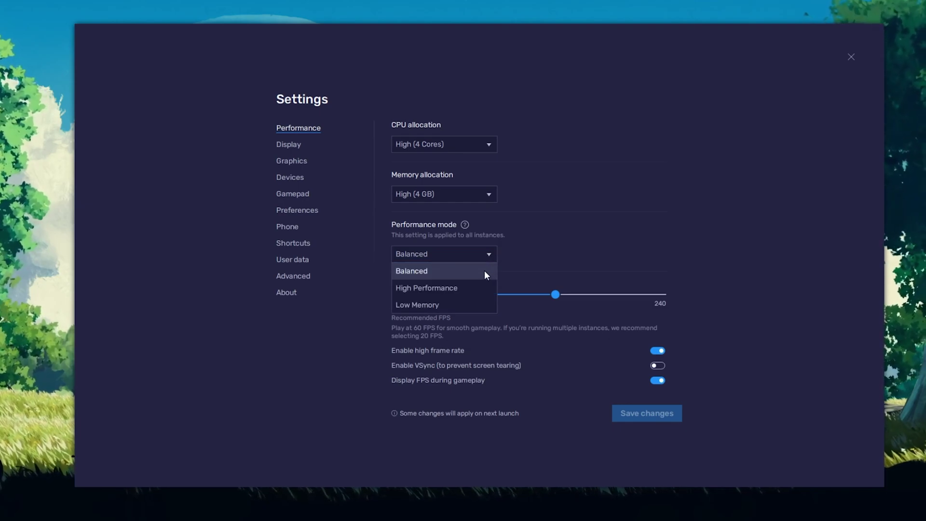
pyautogui.click(507, 249)
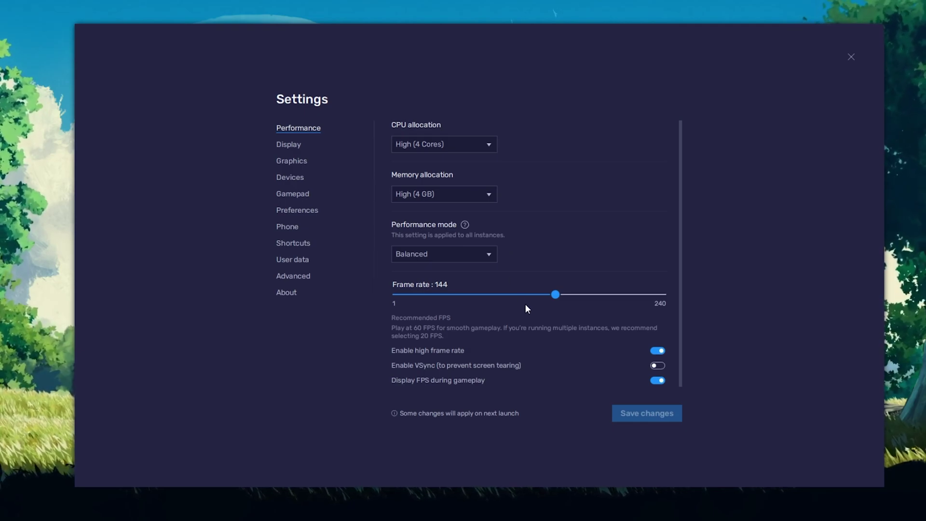
# Step: Keep the frame rate at 144 with high frame rate enabled
pyautogui.click(661, 351)
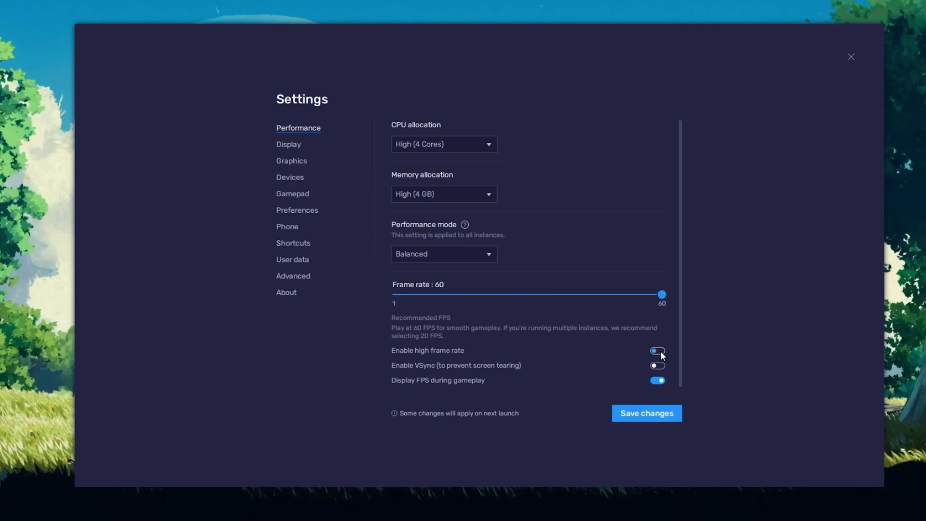
pyautogui.click(661, 351)
pyautogui.click(558, 294)
pyautogui.moveTo(558, 295); pyautogui.dragTo(555, 296)
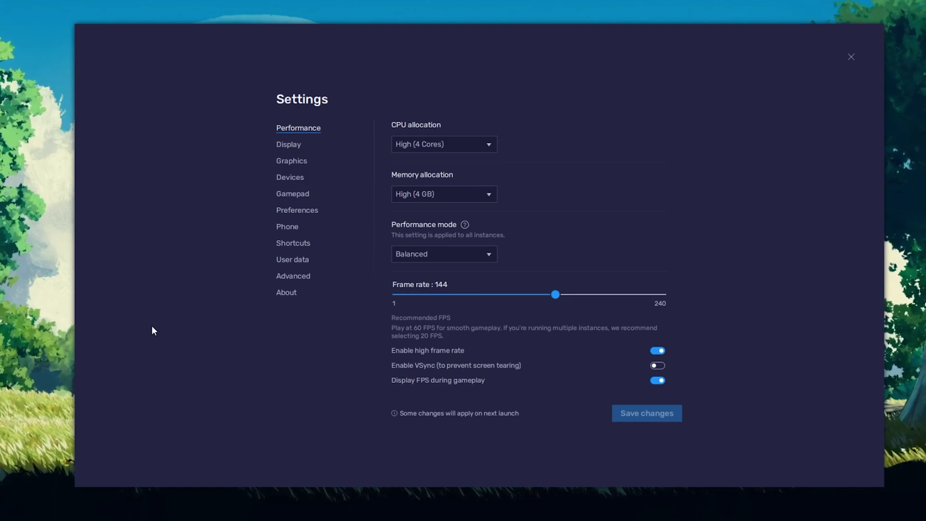
# Step: Open Windows Advanced display settings and keep the refresh rate at 119.97 Hz
pyautogui.rightClick(64, 317)
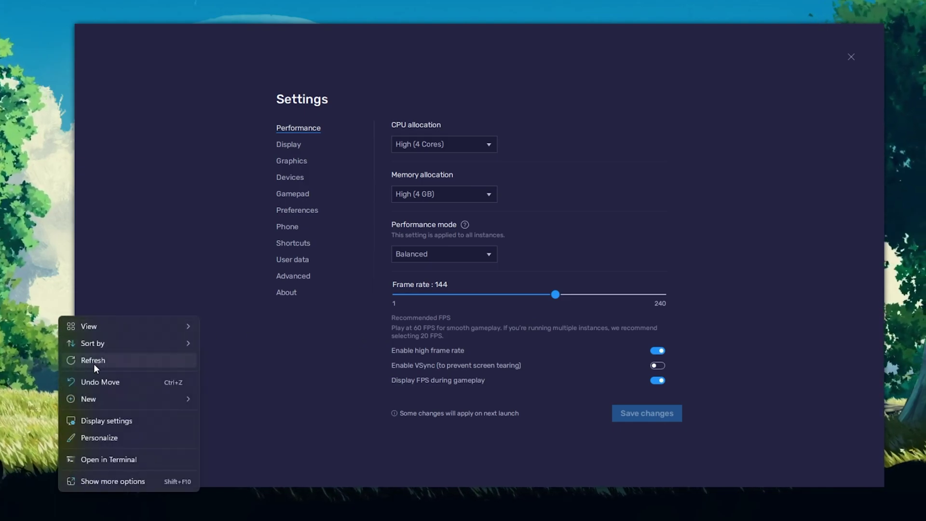
pyautogui.click(176, 421)
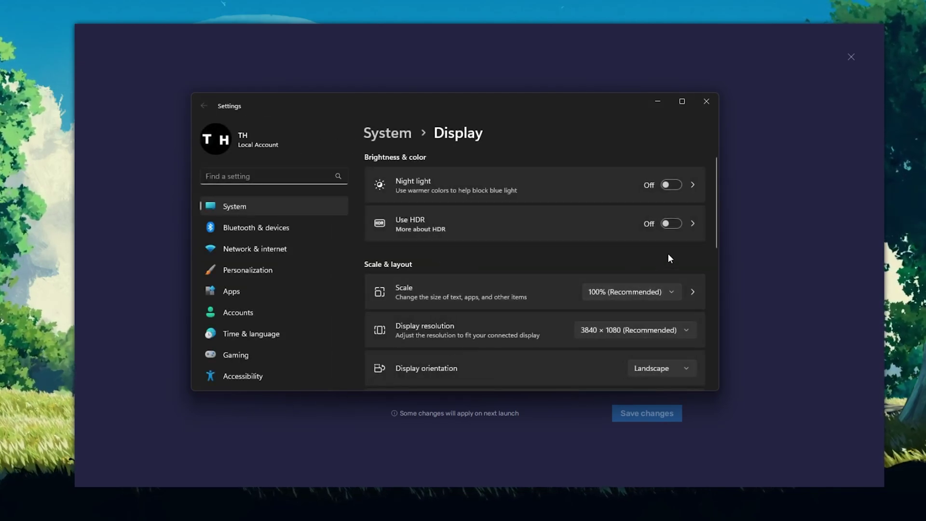
pyautogui.moveTo(714, 239); pyautogui.dragTo(697, 348)
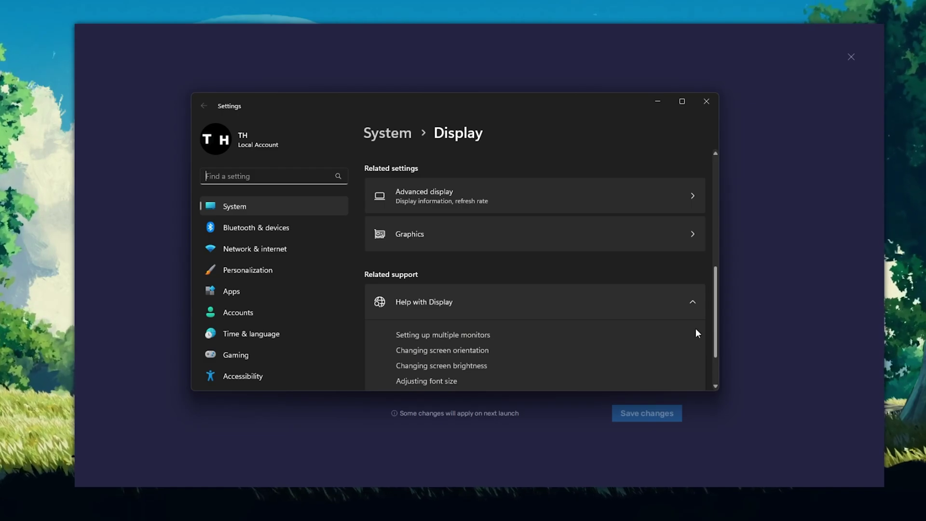
pyautogui.click(563, 205)
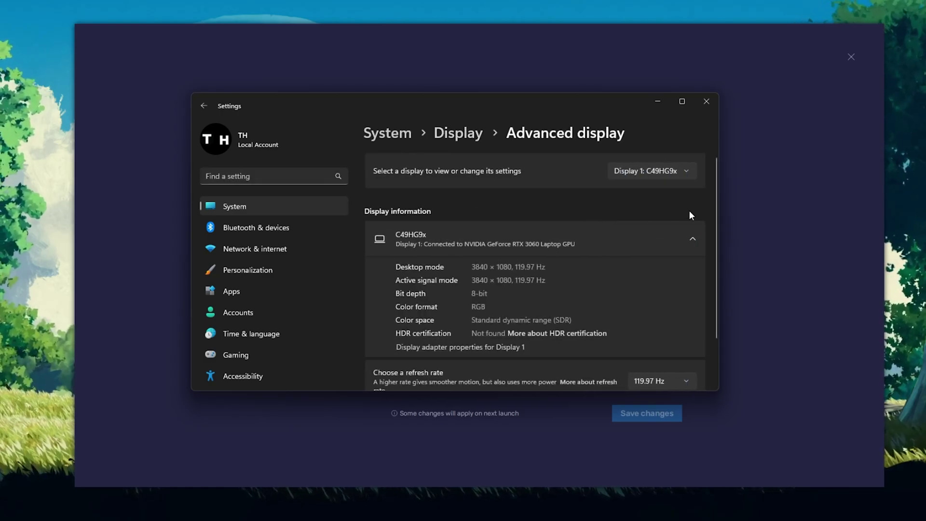
pyautogui.moveTo(713, 207); pyautogui.dragTo(707, 266)
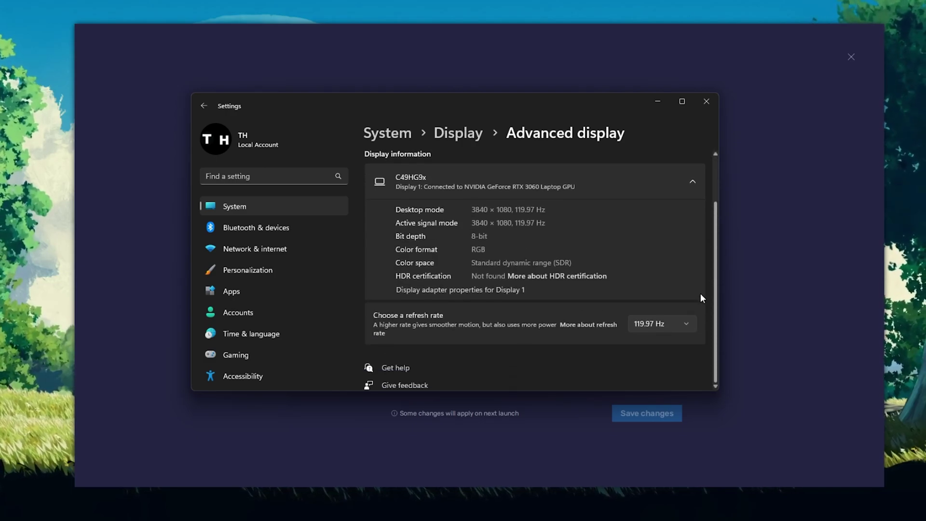
pyautogui.click(686, 323)
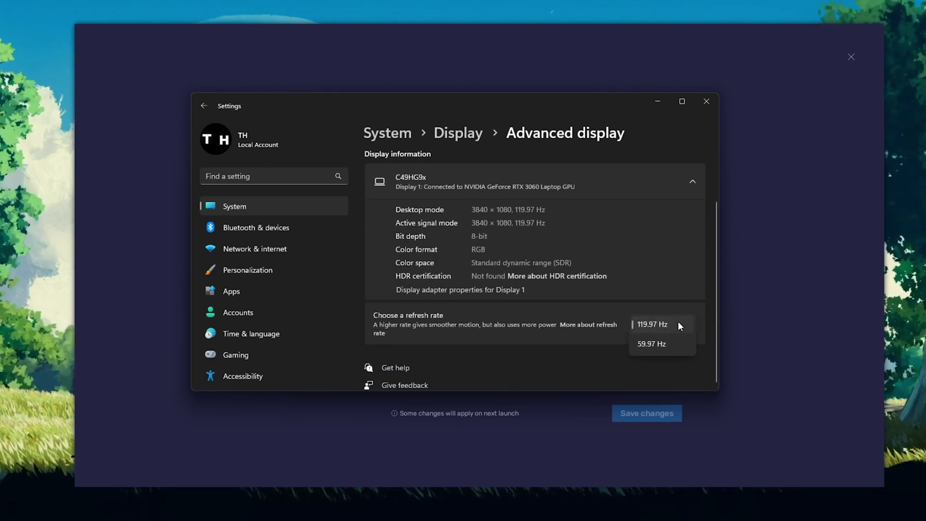
pyautogui.click(708, 318)
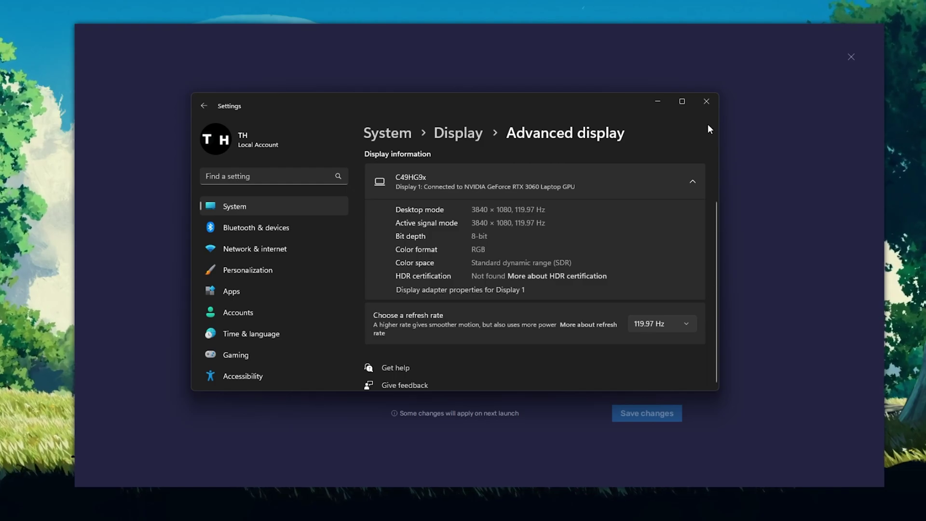
# Step: Close Windows Settings and keep Display FPS during gameplay turned on
pyautogui.click(706, 103)
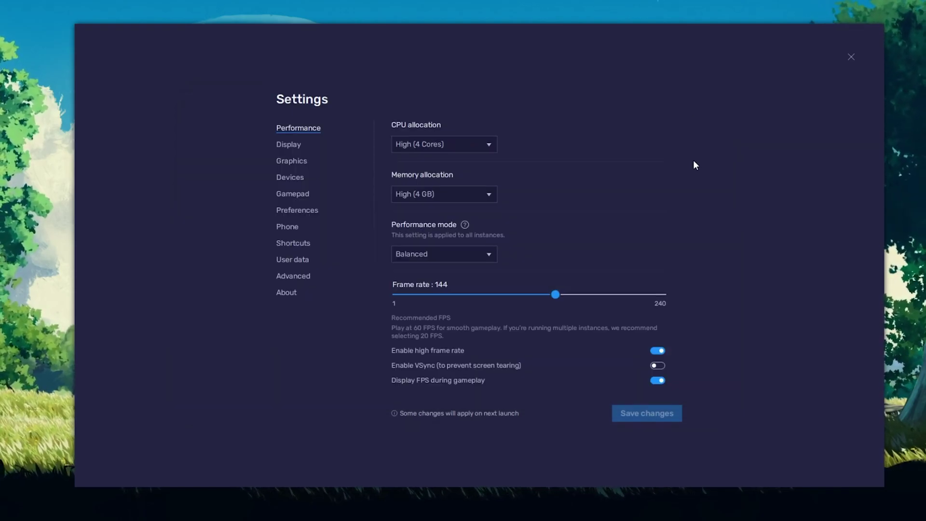
pyautogui.click(661, 383)
pyautogui.click(660, 384)
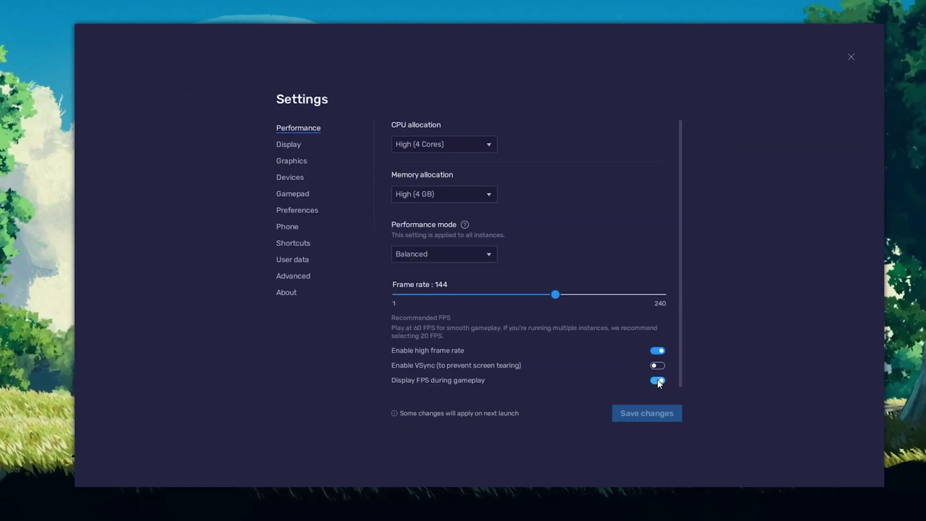
# Step: Keep the display at Landscape 1600 x 900 resolution and close the BlueStacks settings
pyautogui.click(303, 145)
pyautogui.click(489, 145)
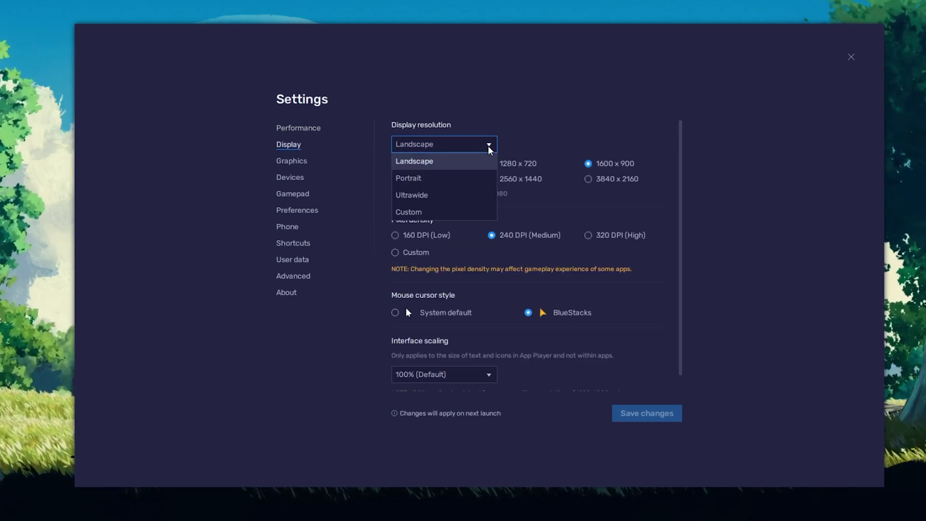
pyautogui.click(436, 161)
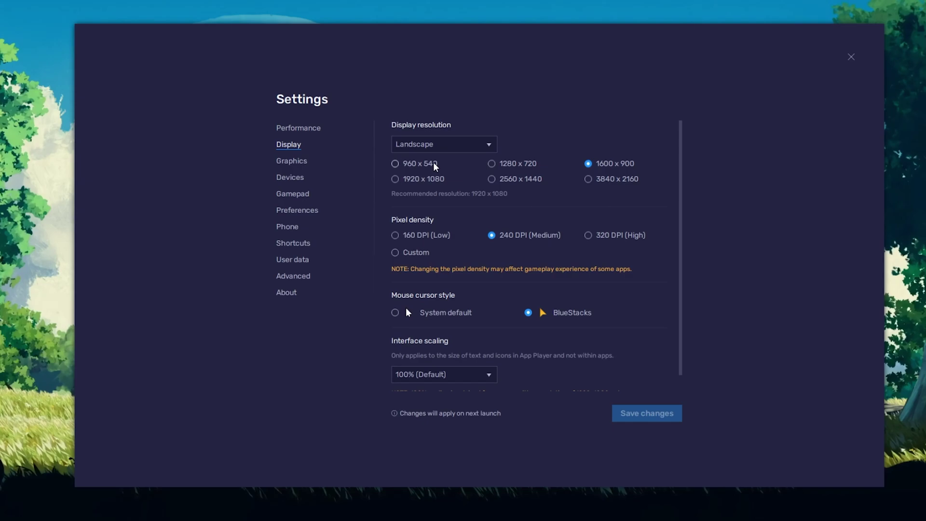
pyautogui.click(491, 163)
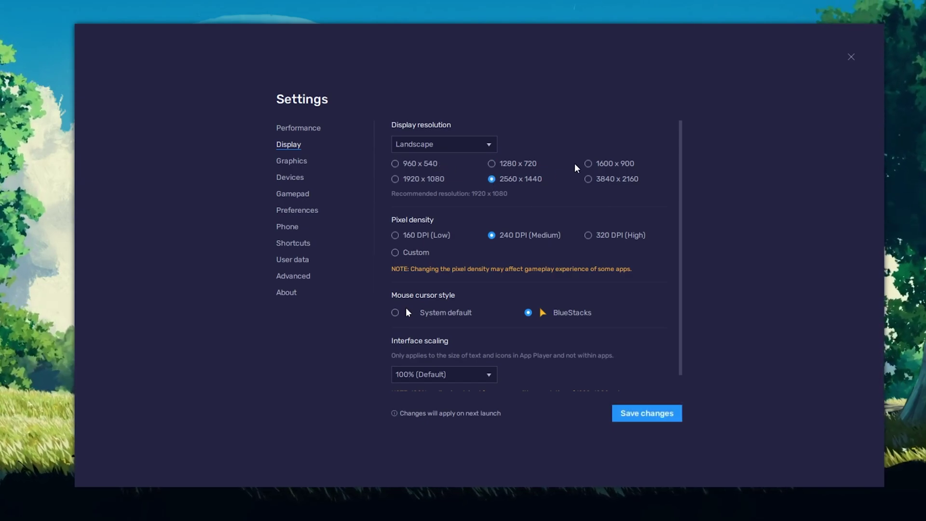
pyautogui.click(588, 164)
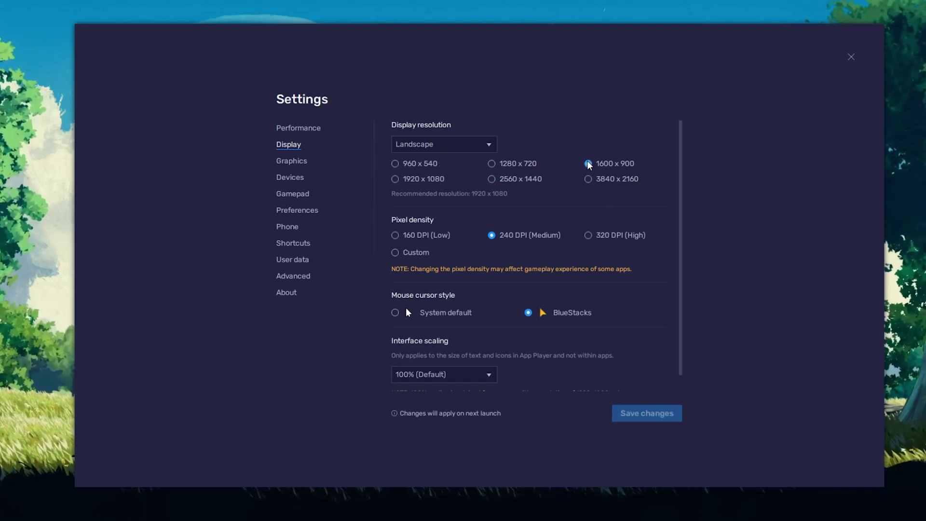
pyautogui.click(851, 57)
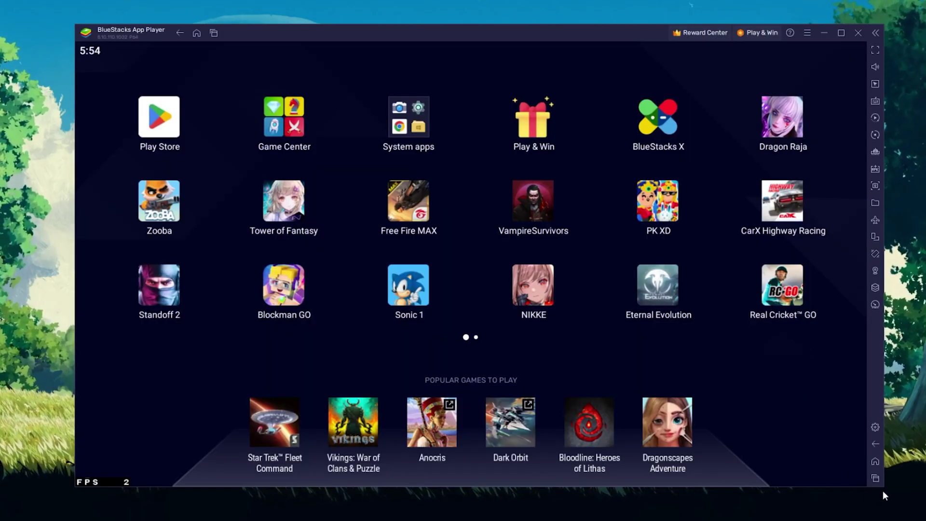
# Step: Shrink the BlueStacks window and launch Real Cricket GO to its main menu
pyautogui.moveTo(884, 488)
pyautogui.mouseDown()
pyautogui.moveTo(869, 475)
pyautogui.moveTo(886, 488)
pyautogui.mouseUp()
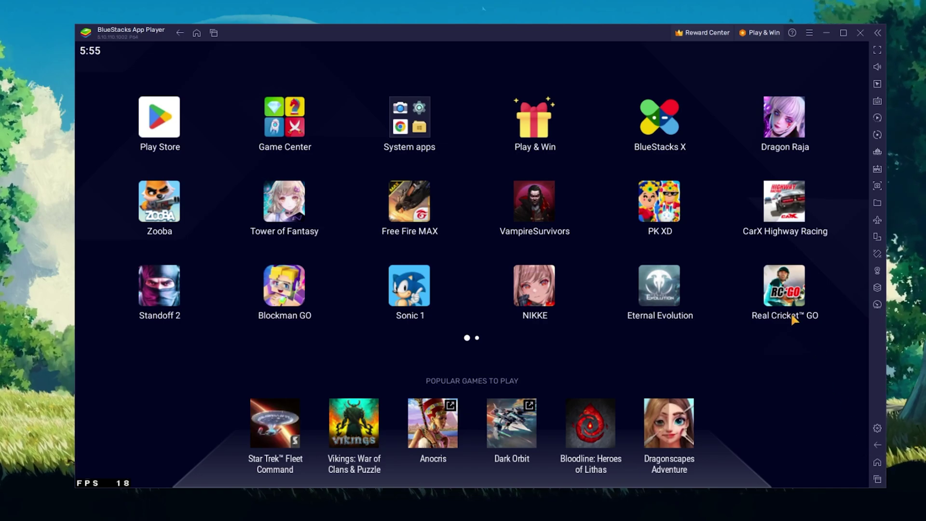
pyautogui.click(791, 316)
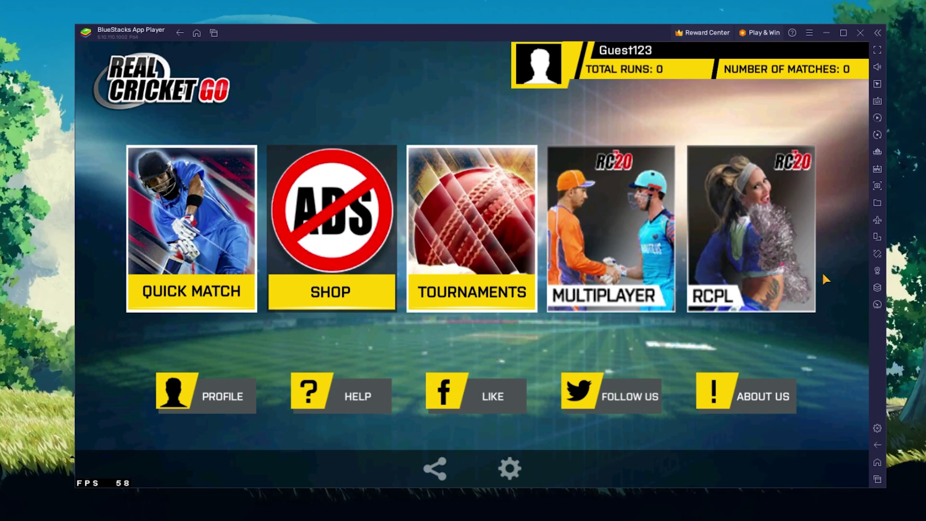
# Step: Drop a D-pad control onto the PROFILE button in the game controls editor, then close the editor
pyautogui.click(873, 101)
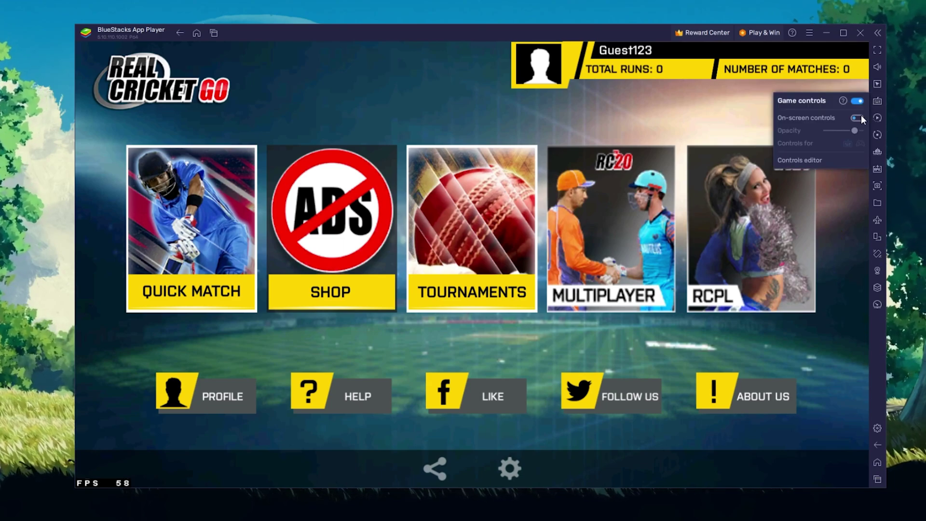
pyautogui.click(820, 161)
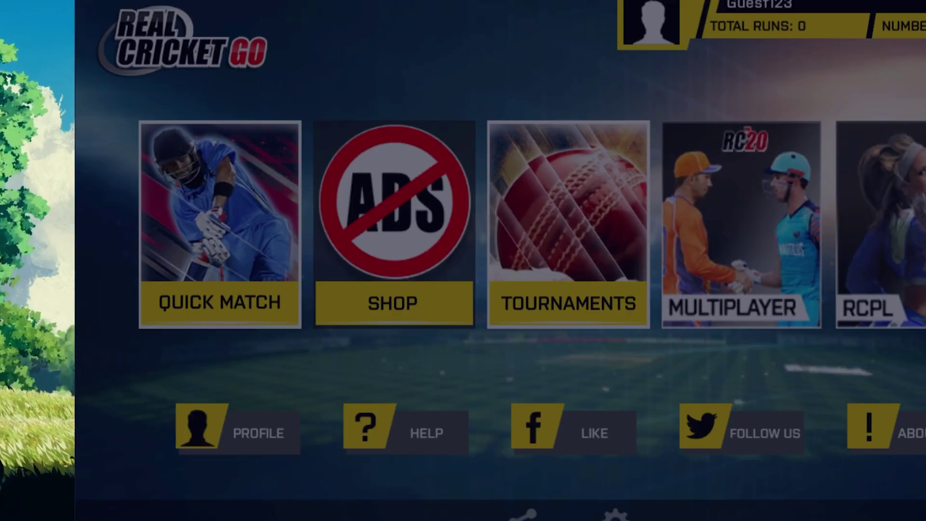
pyautogui.moveTo(921, 314); pyautogui.dragTo(212, 410)
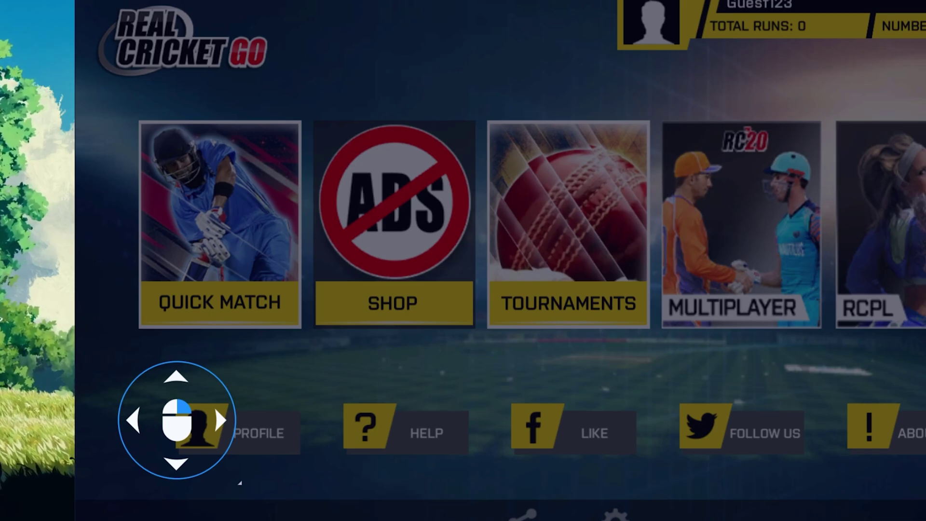
pyautogui.press('Escape')
pyautogui.click(685, 284)
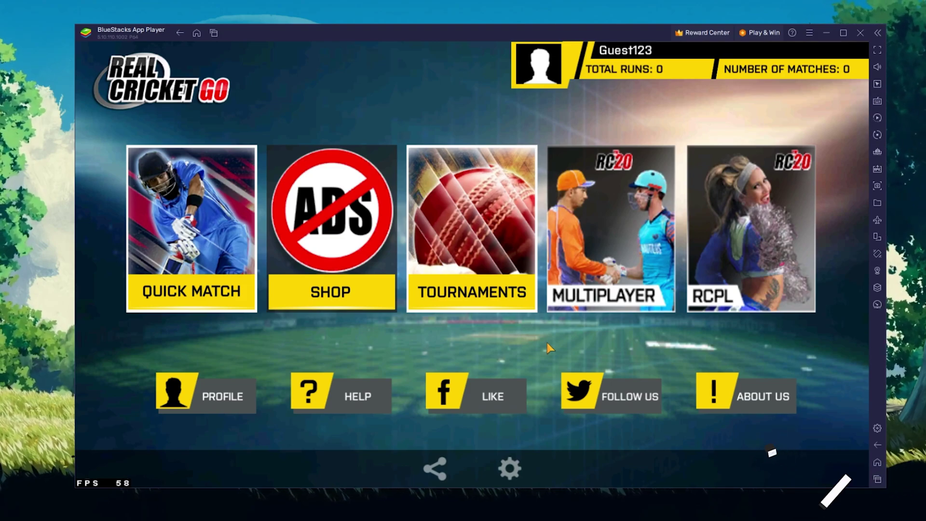
pyautogui.click(510, 468)
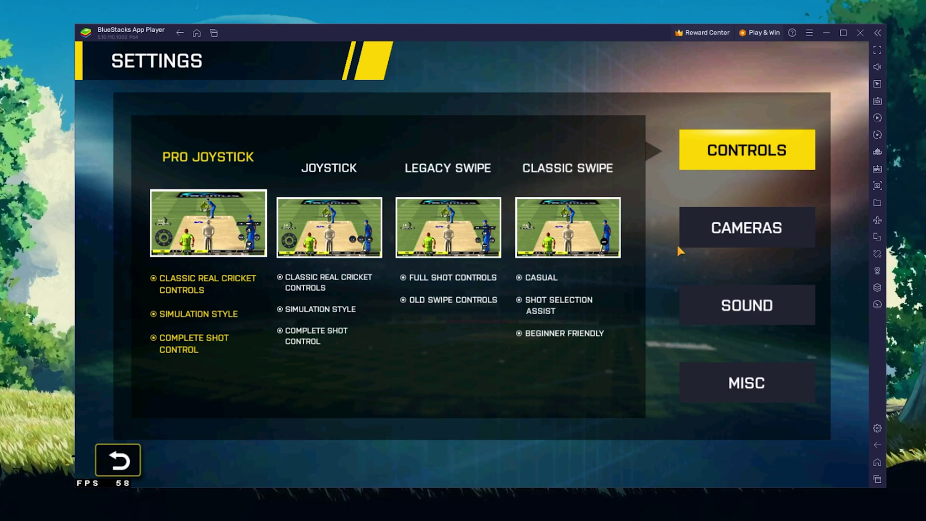
pyautogui.click(118, 459)
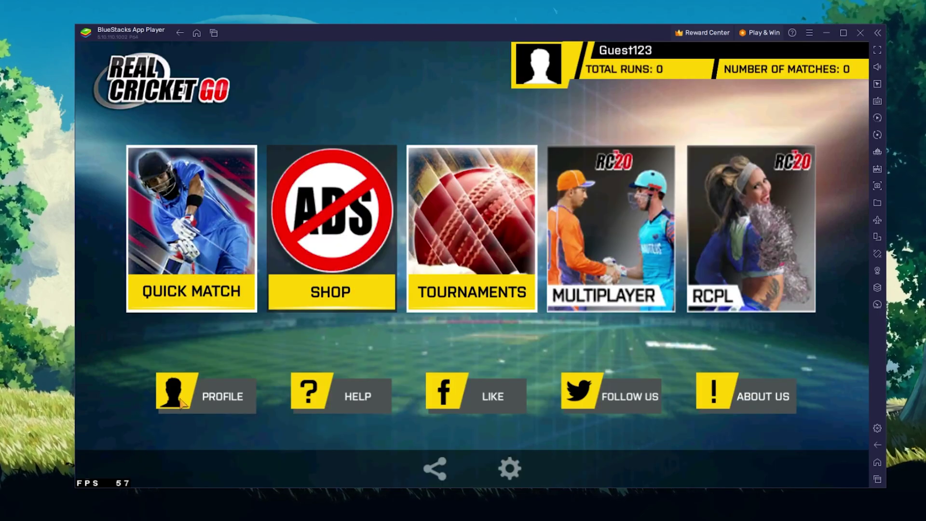
pyautogui.click(182, 403)
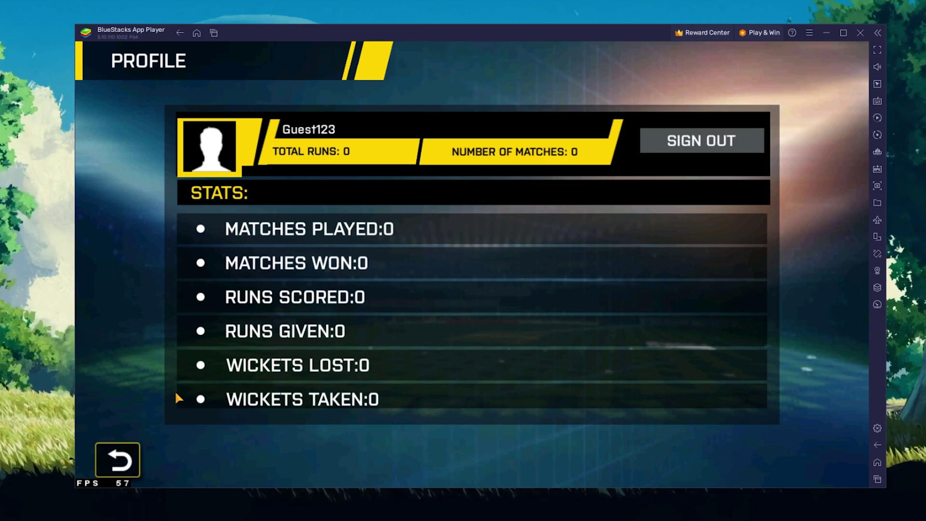
pyautogui.click(132, 448)
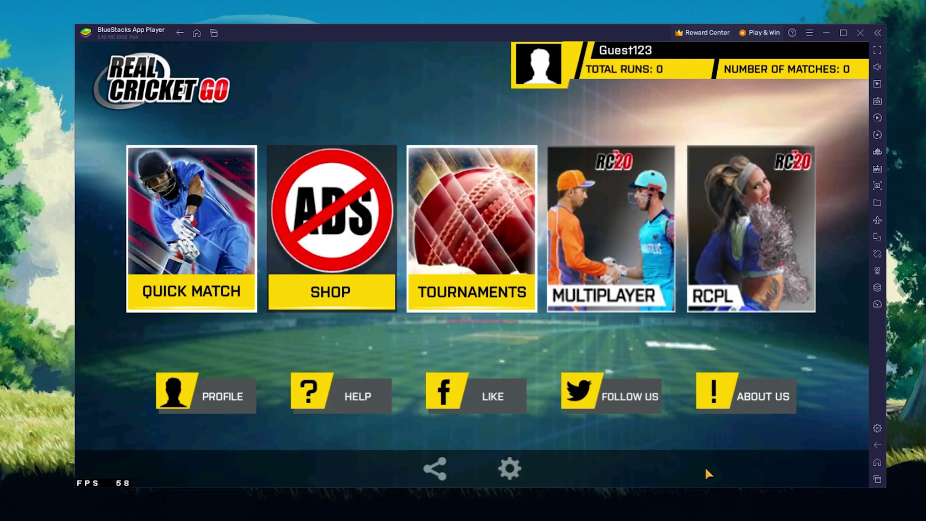
# Step: Start a quick match with New Zealand vs Pakistan, choosing EASY difficulty and 5 overs
pyautogui.click(208, 224)
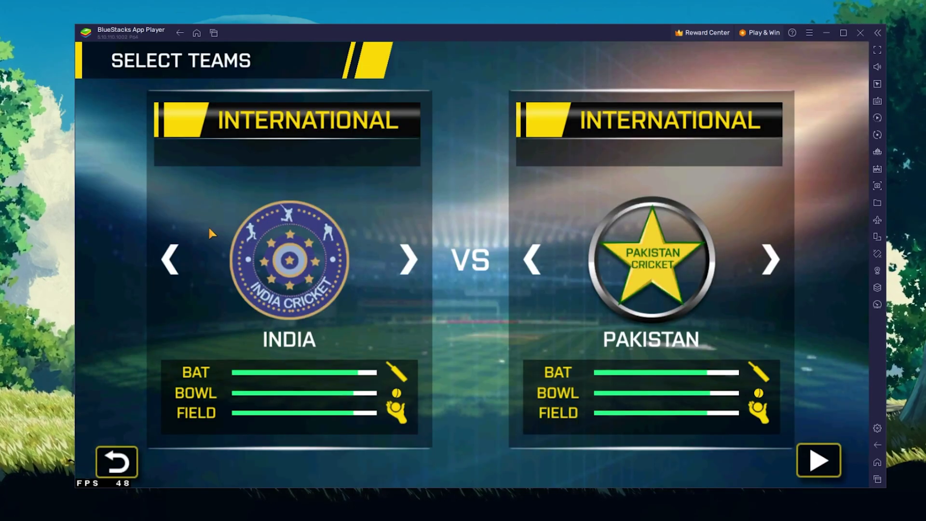
pyautogui.click(409, 259)
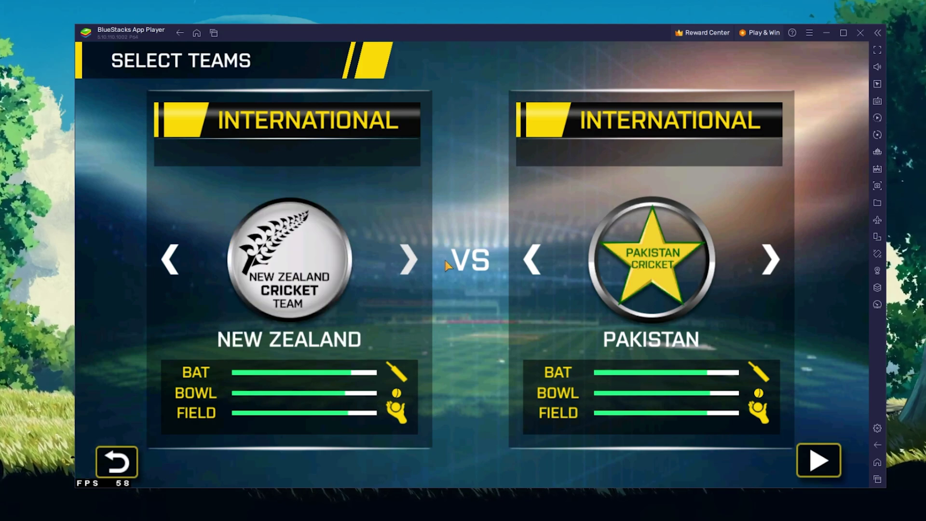
pyautogui.click(815, 460)
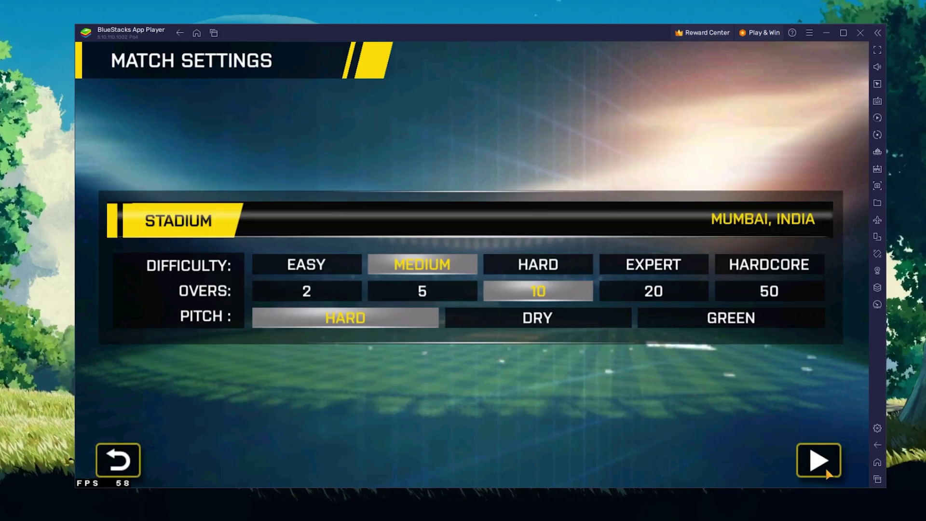
pyautogui.click(306, 265)
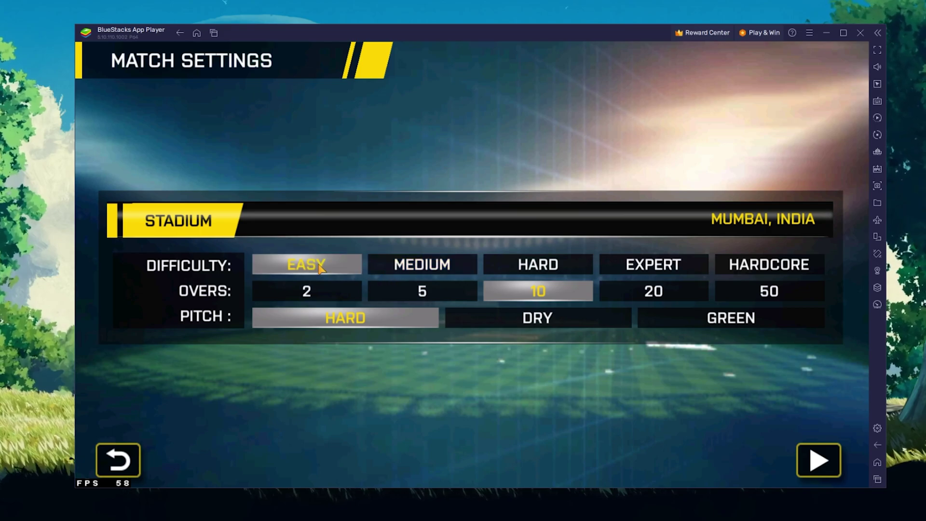
pyautogui.click(422, 291)
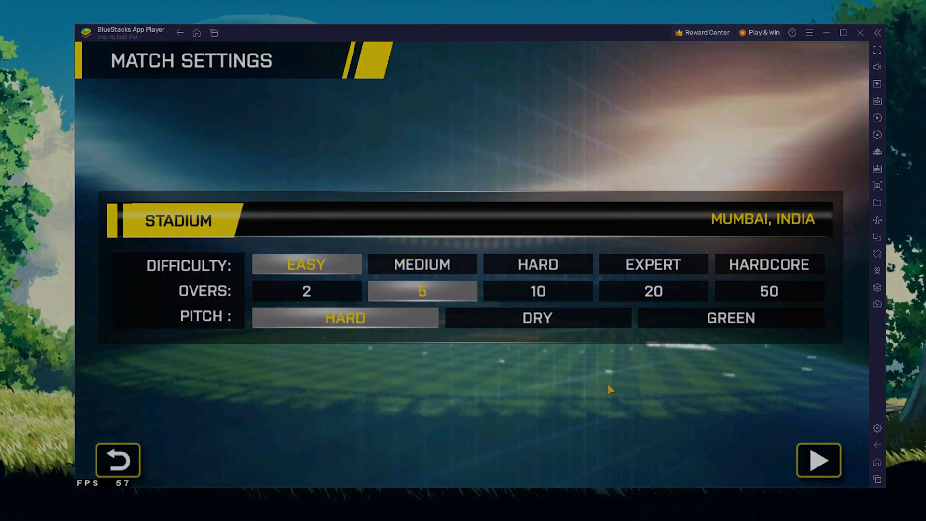